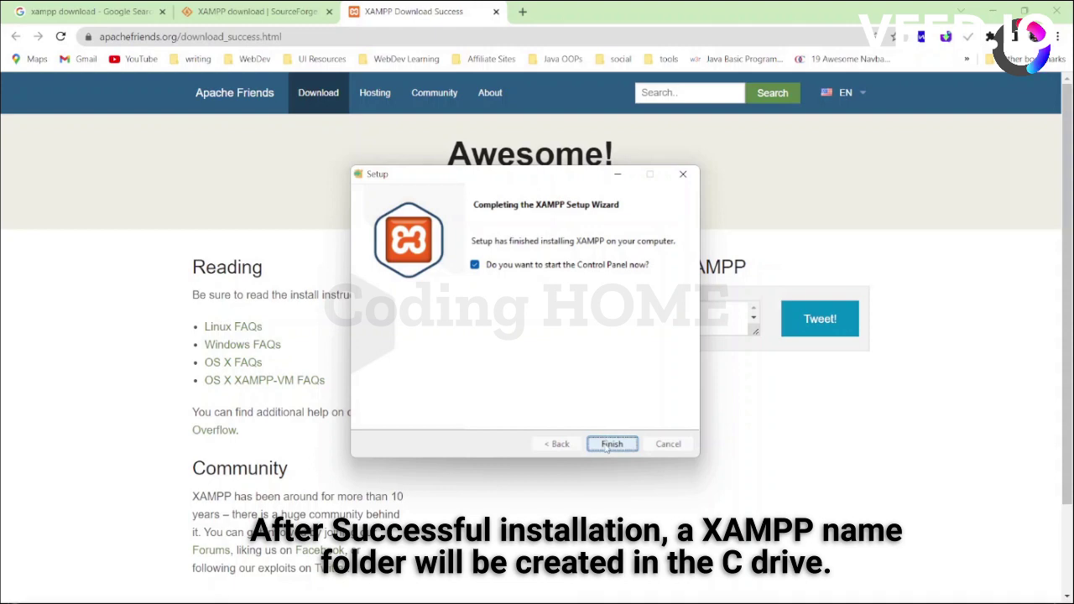
- Finish the XAMPP setup with the Control Panel launching, and open the C: drive in File Explorer to check for the xampp folder
left_click(611, 445)
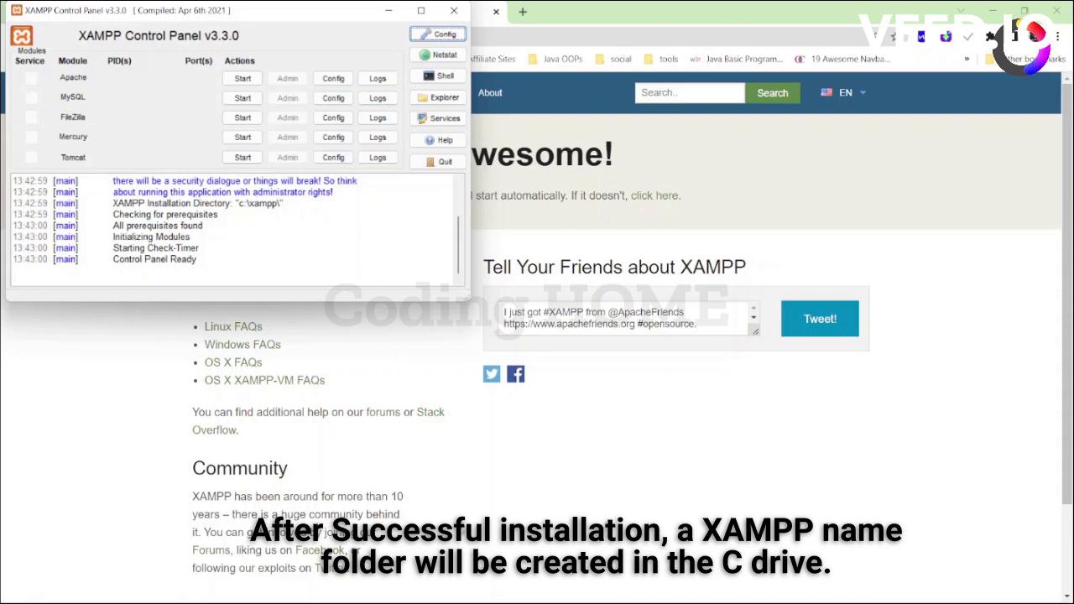
mouse_move(540, 598)
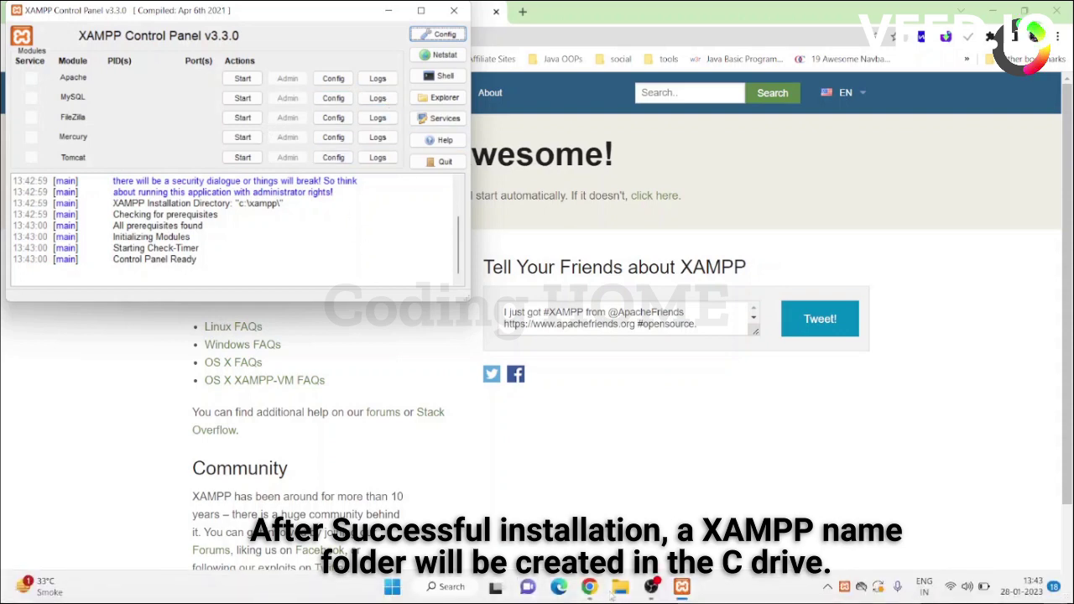
left_click(615, 591)
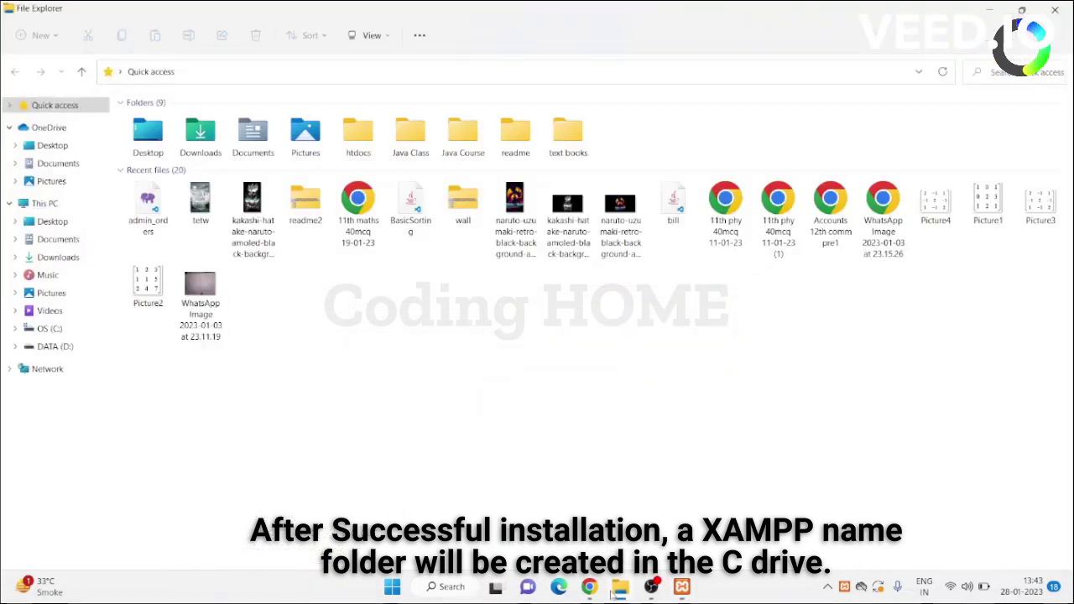
left_click(56, 333)
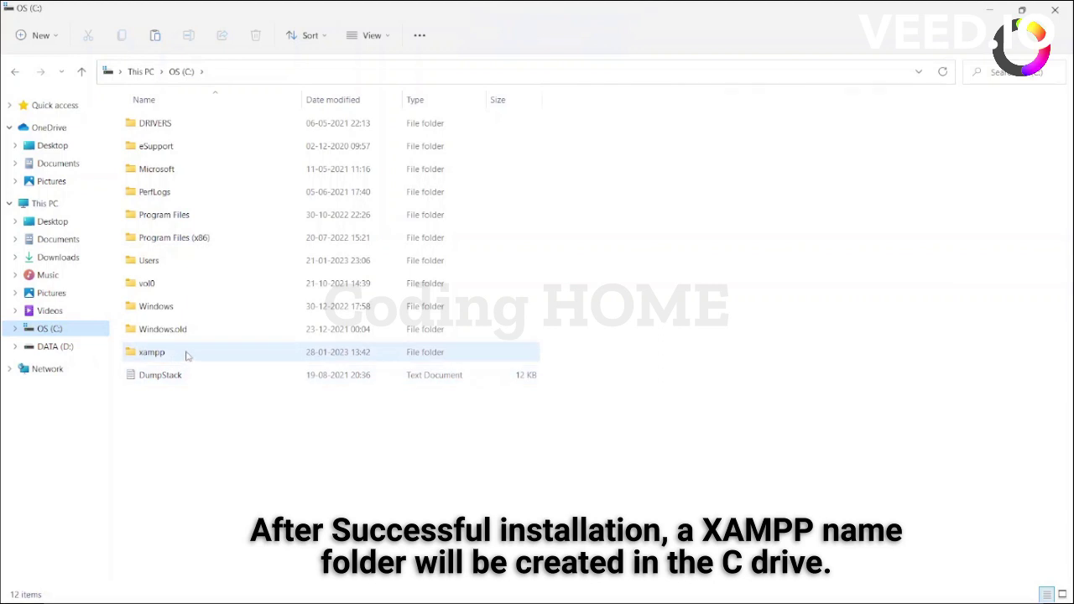
mouse_move(156, 356)
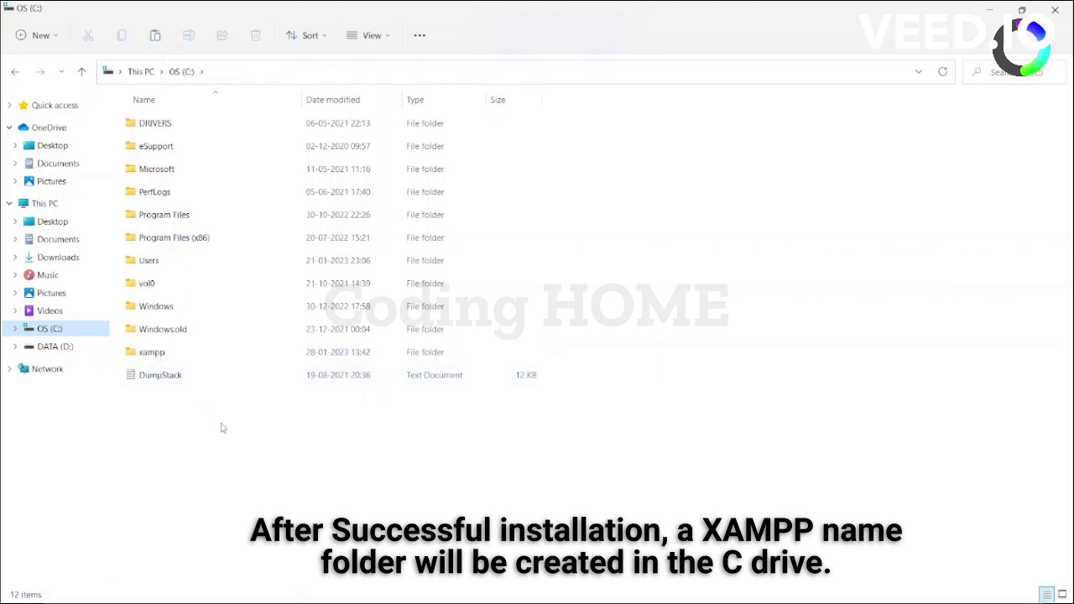
- Minimize the XAMPP Control Panel, File Explorer and the remaining open windows to reach the desktop
key("alt+Tab")
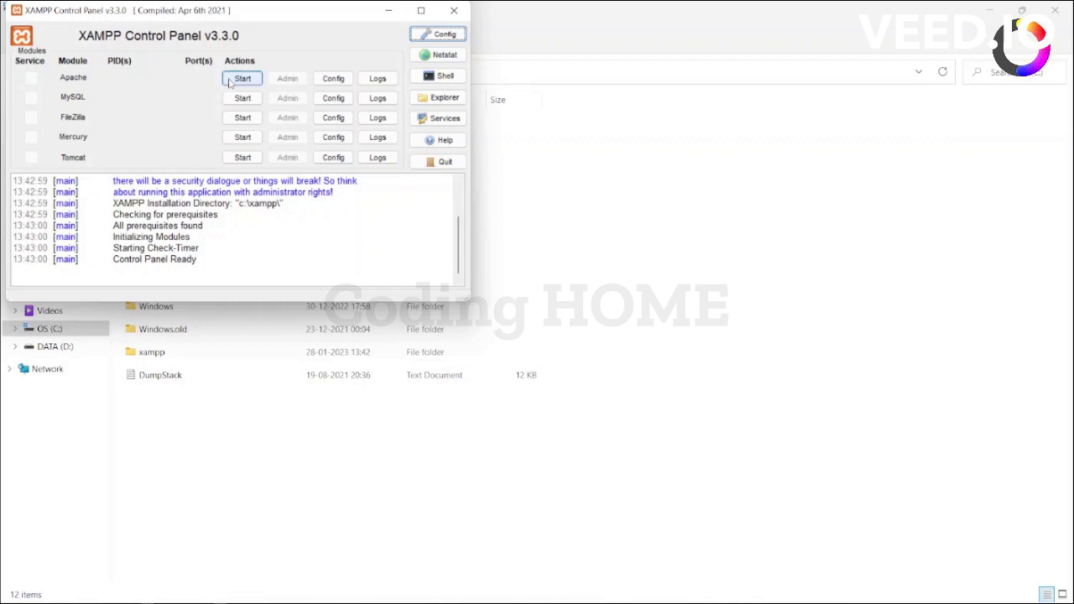
left_click(387, 13)
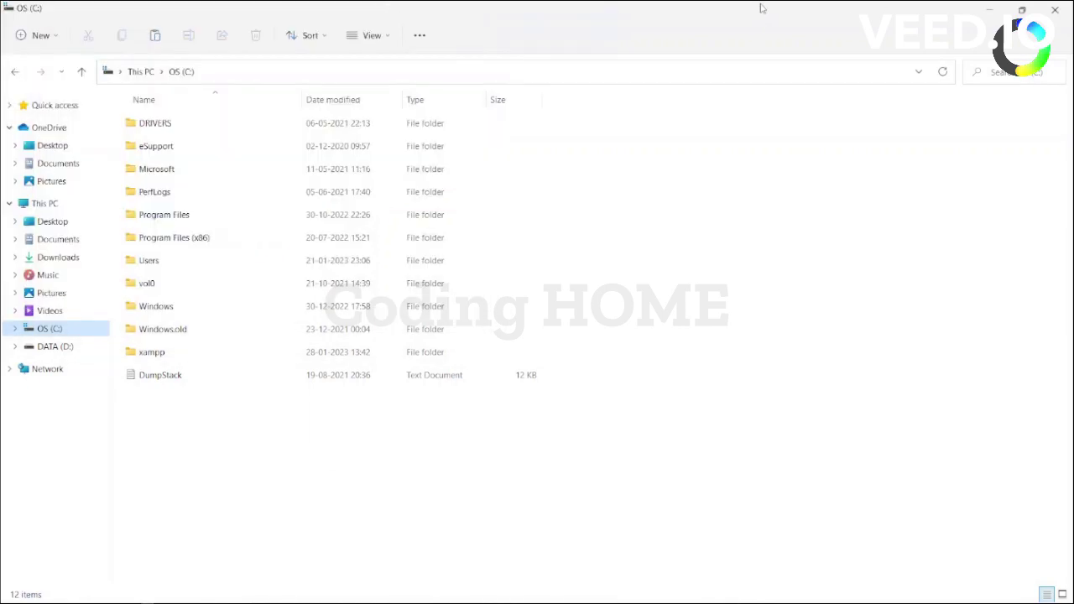
left_click(986, 8)
left_click(986, 8)
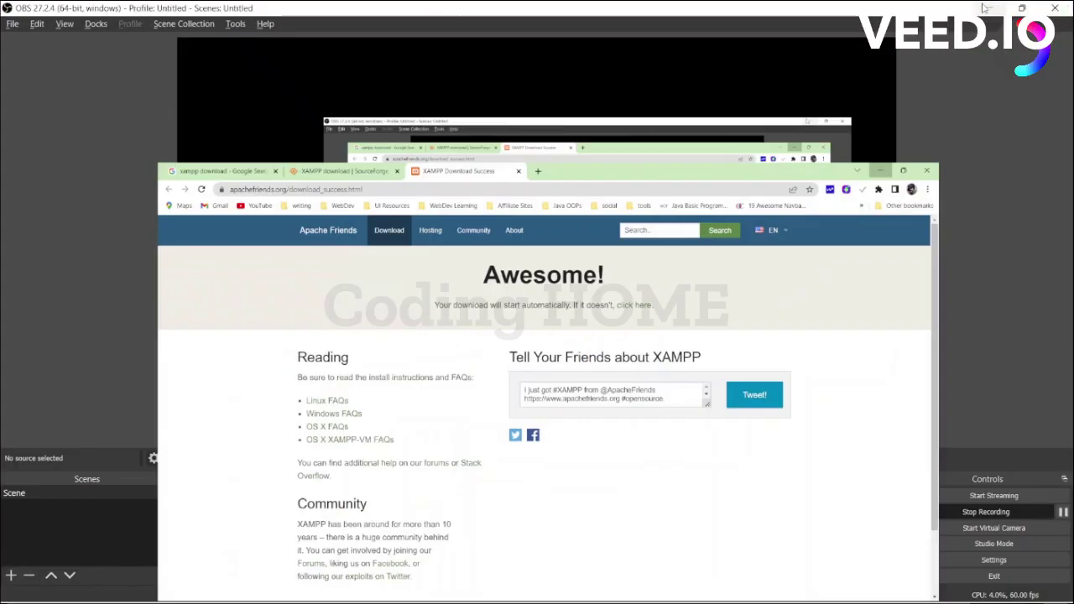
left_click(987, 8)
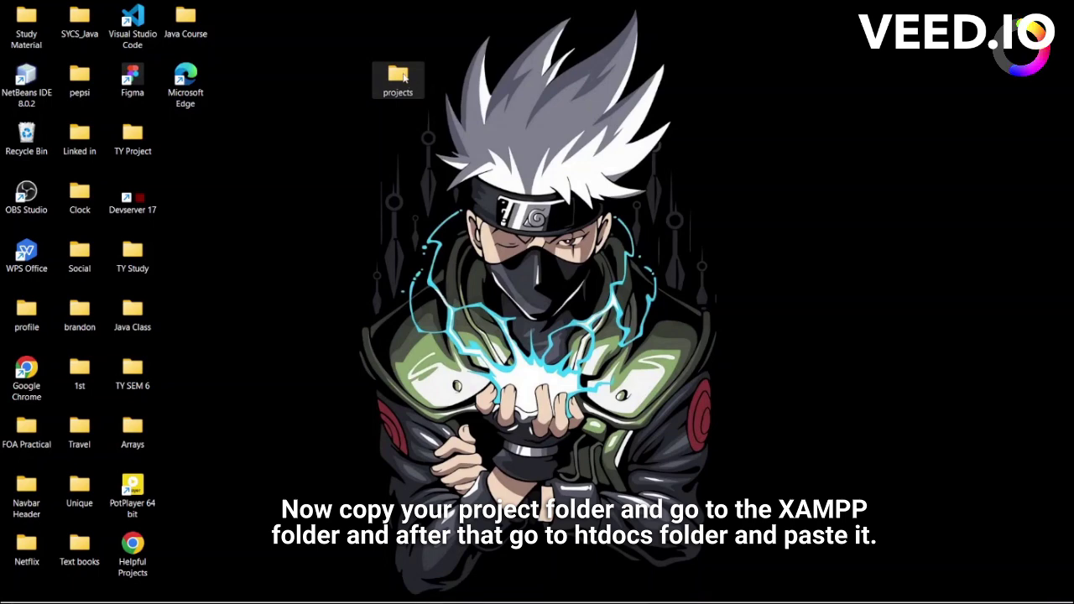
- Copy the projects folder from the desktop into C:\xampp\htdocs
left_click(405, 77)
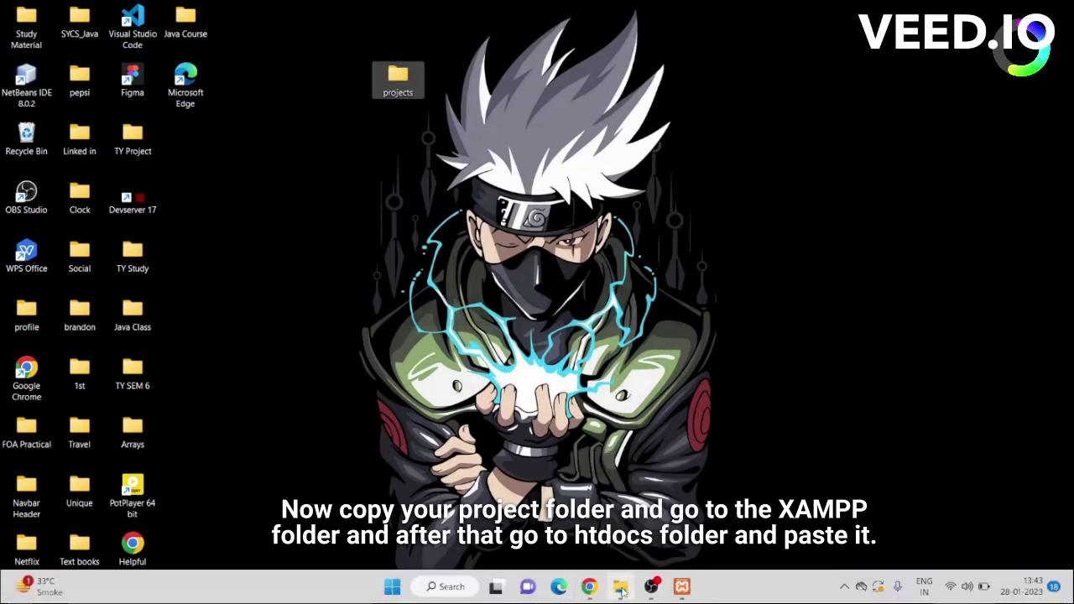
left_click(620, 587)
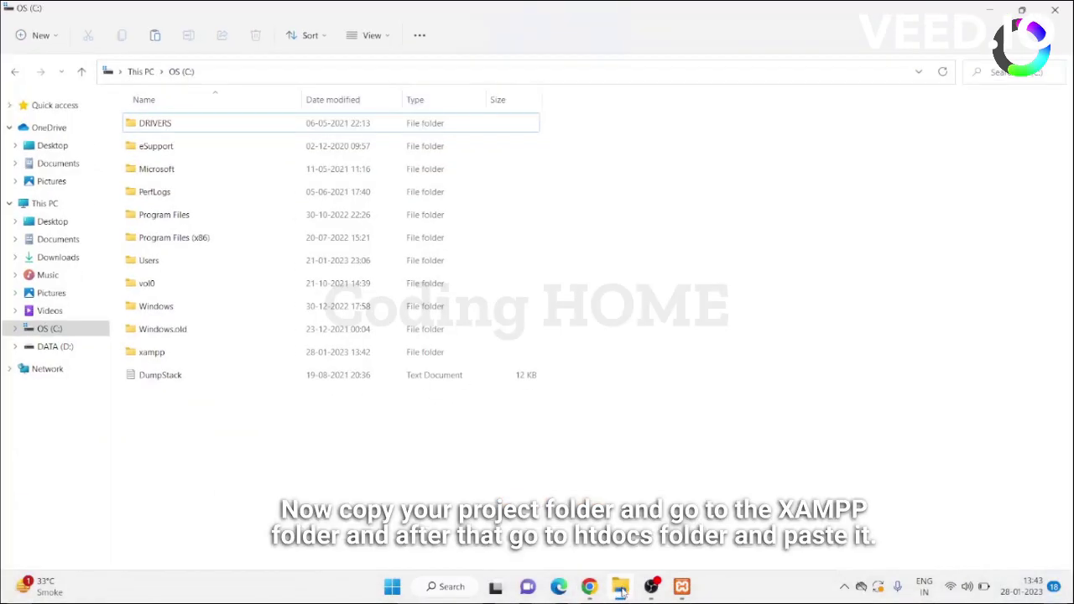
double_click(187, 356)
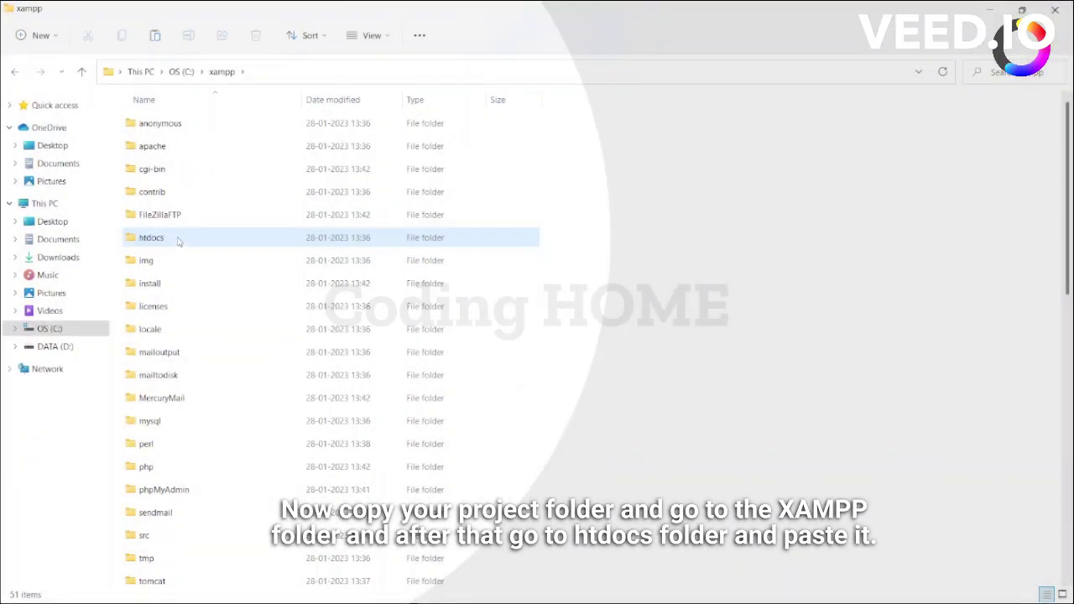
double_click(172, 239)
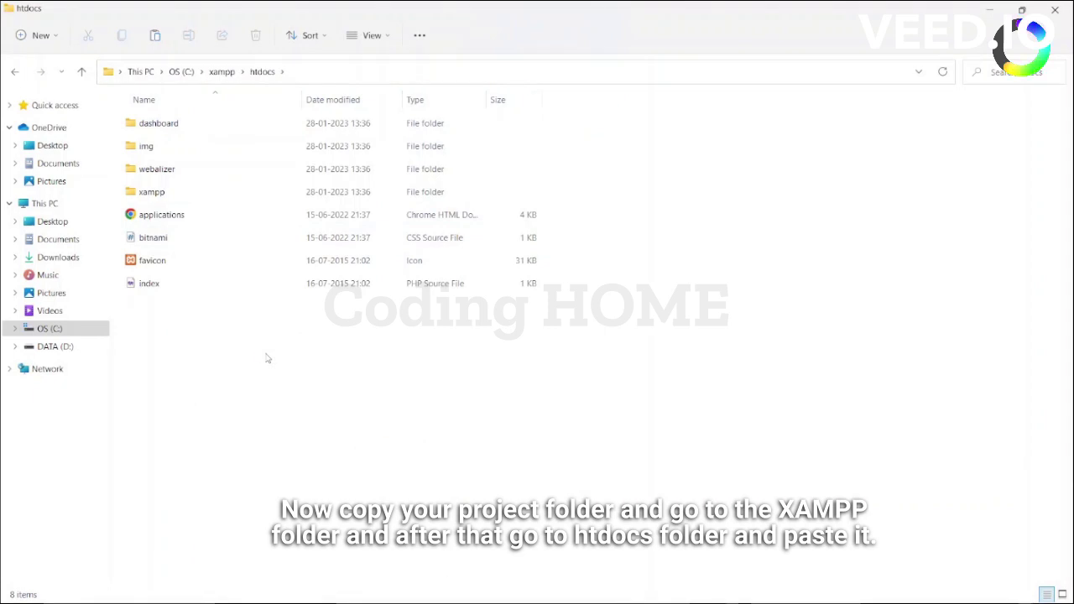
key("ctrl+v")
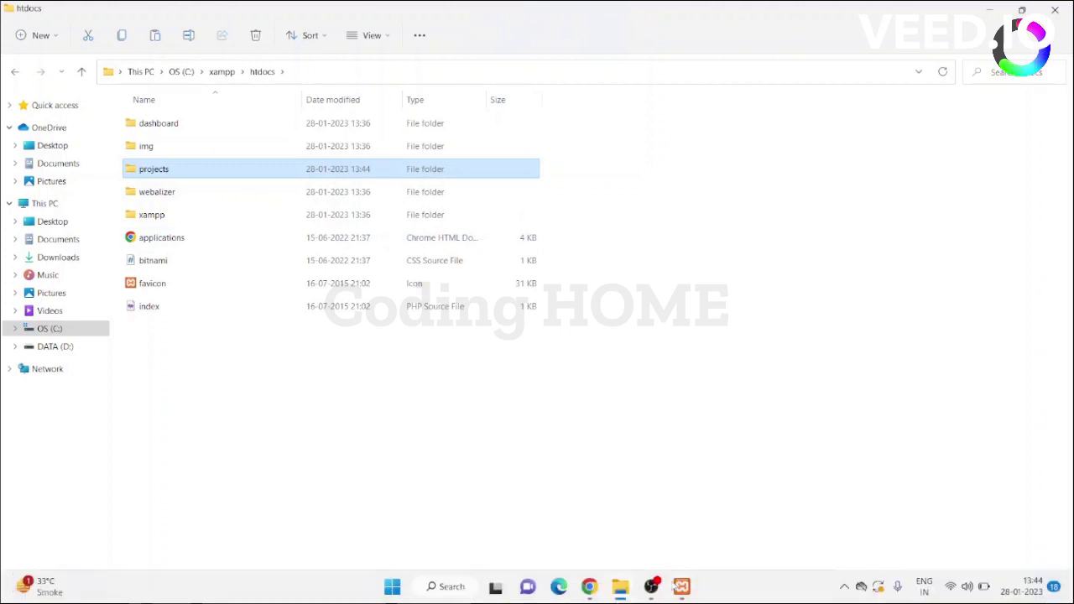
- Switch to the XAMPP Control Panel, start Apache and MySQL, and open the MySQL admin page
left_click(681, 599)
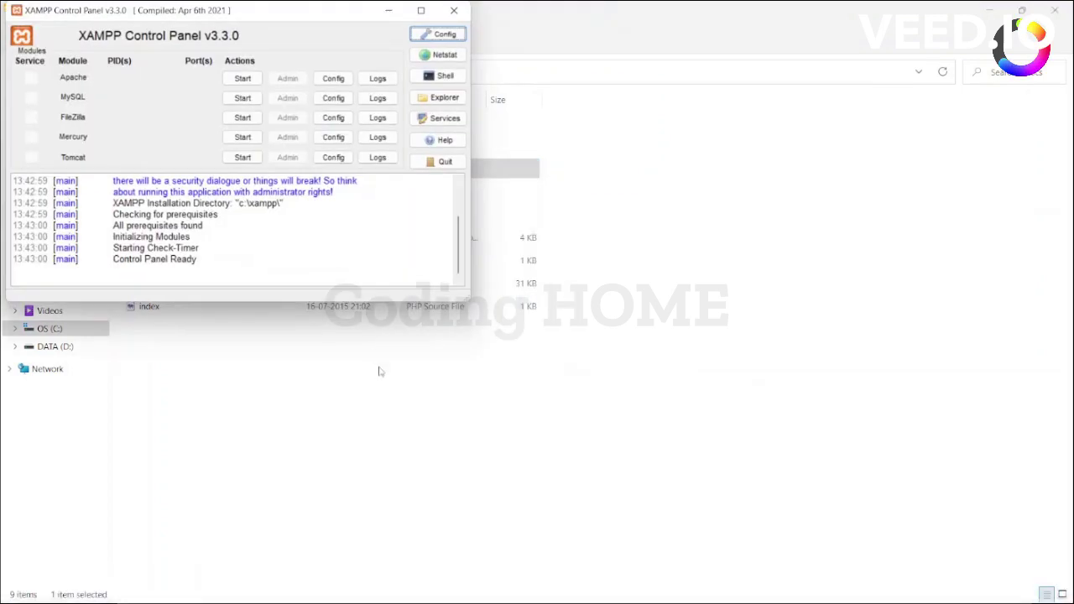
left_click(244, 81)
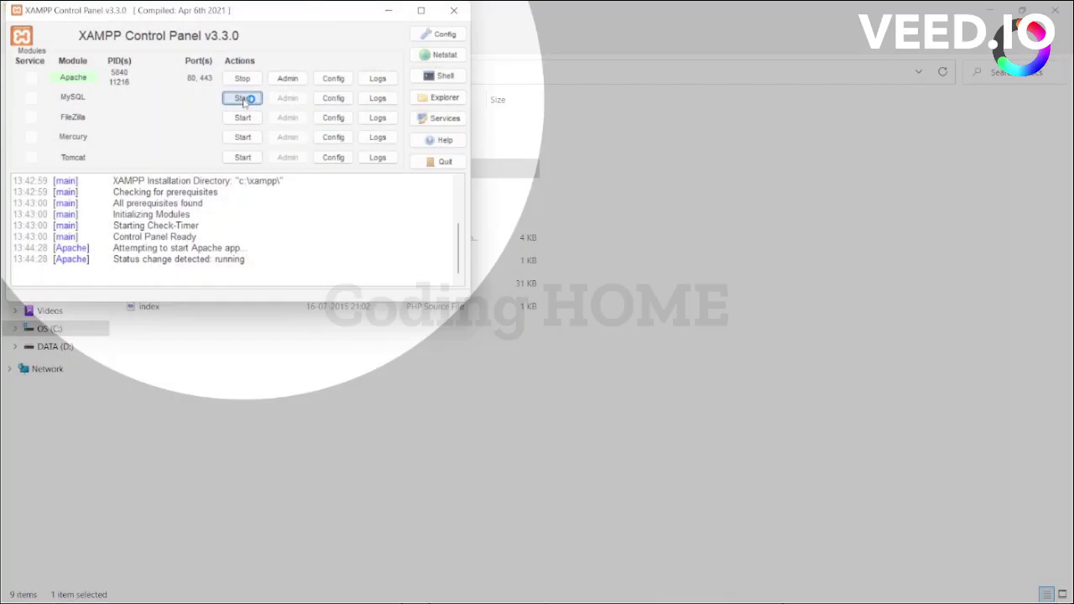
left_click(244, 98)
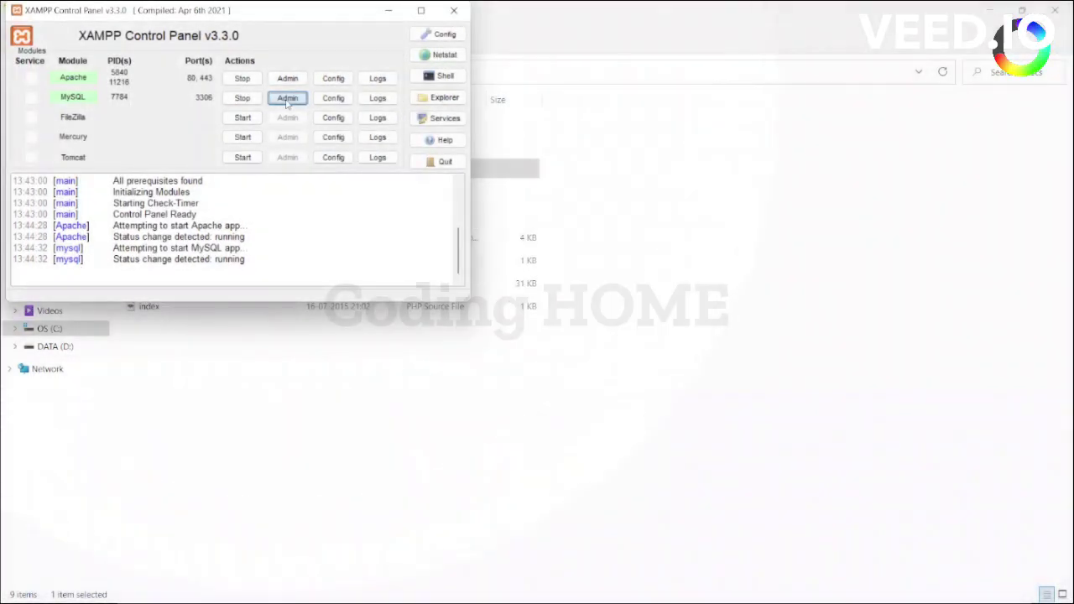
left_click(286, 99)
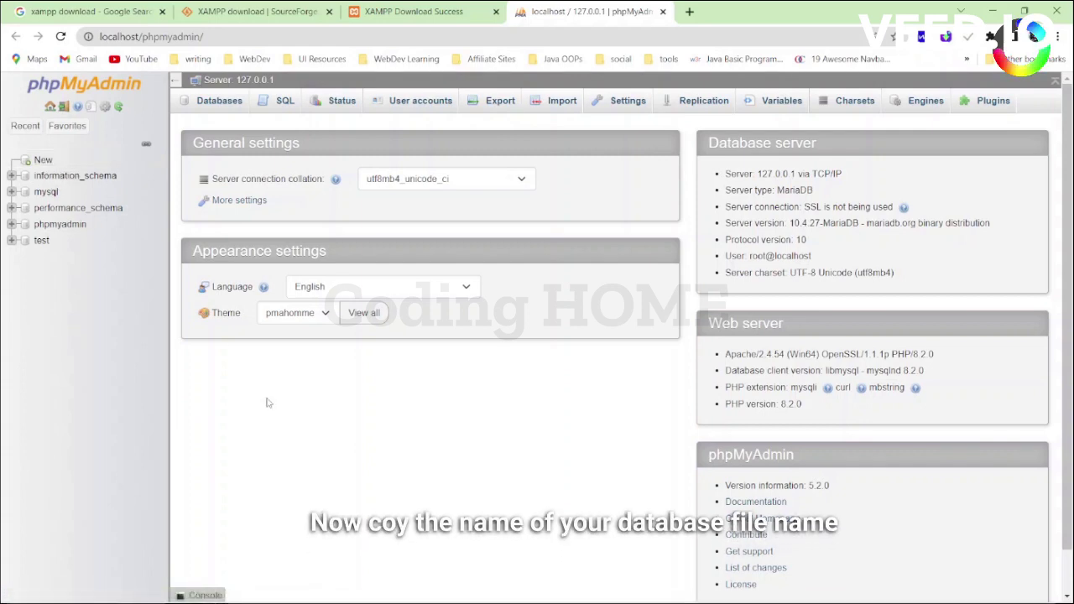
- Switch to File Explorer and copy the name of the readmedb SQL file in htdocs\projects\readme\database
key("alt+Tab")
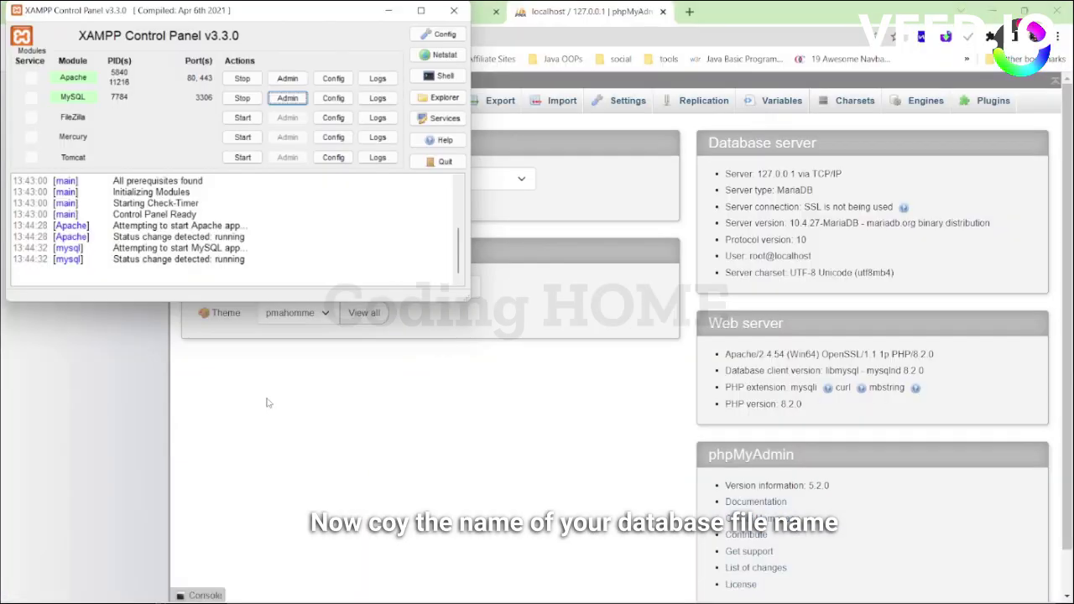
key("alt+Tab")
key("alt+Tab")
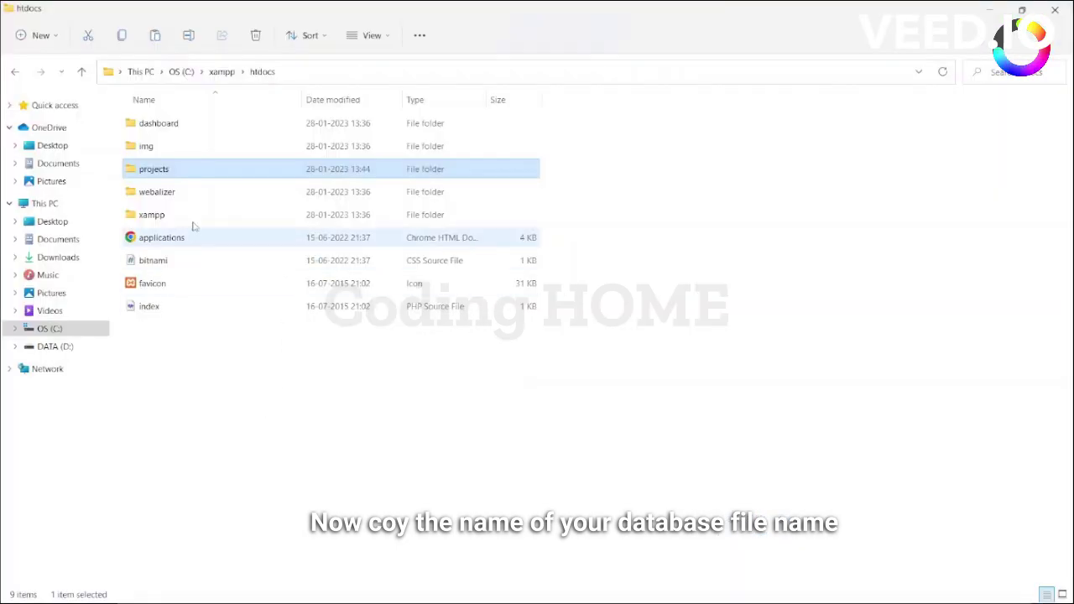
double_click(194, 170)
double_click(191, 123)
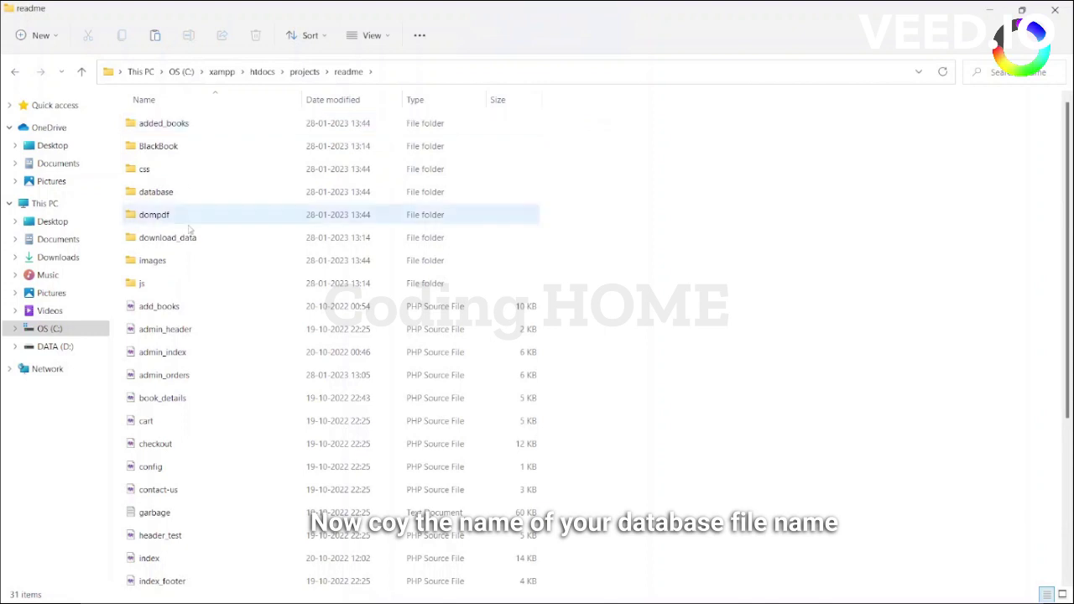
double_click(167, 192)
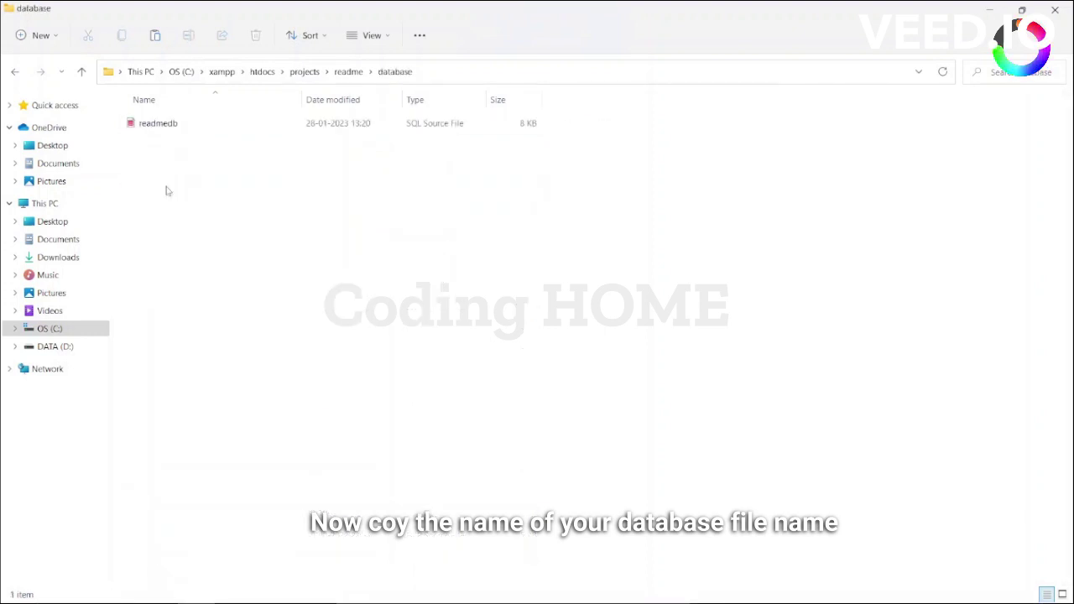
left_click(166, 129)
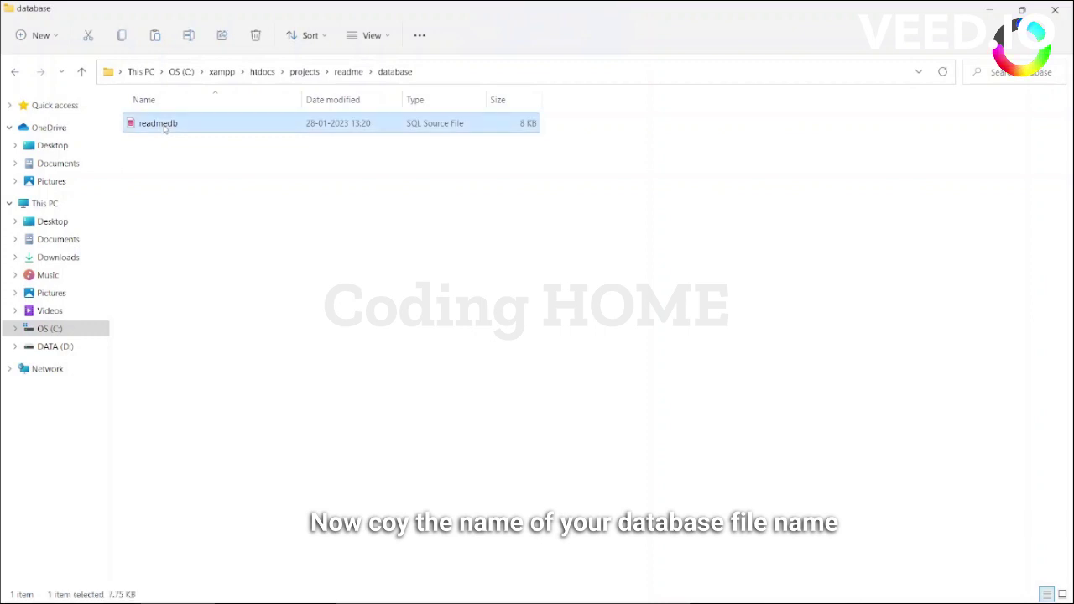
key("F2")
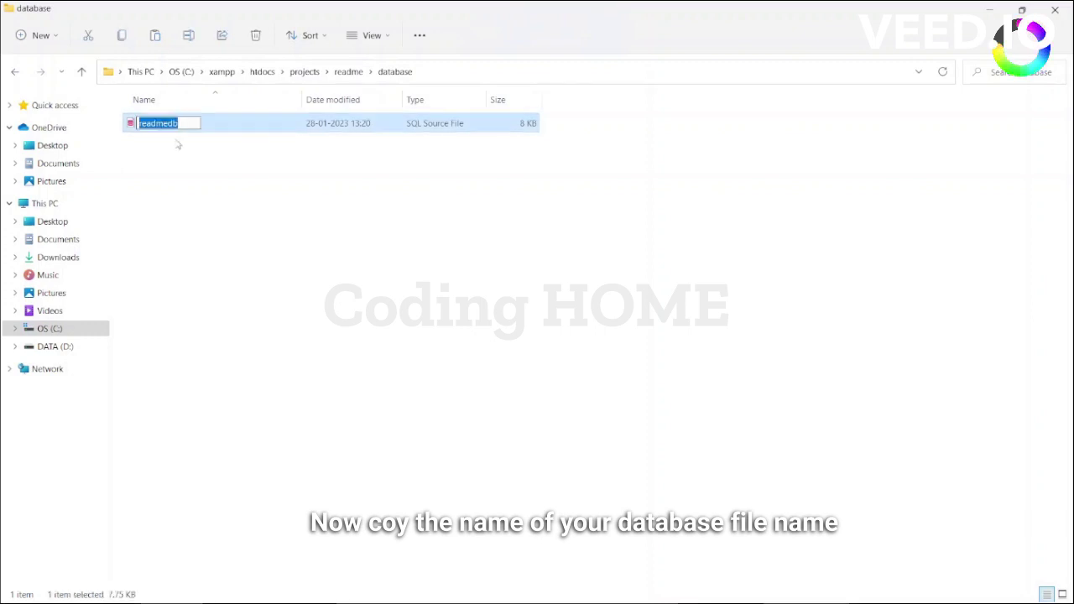
left_click(209, 173)
- Switch to phpMyAdmin in the browser and create a new database named readmedb with the utf8mb4_general_ci collation
key("alt+Tab")
key("Tab")
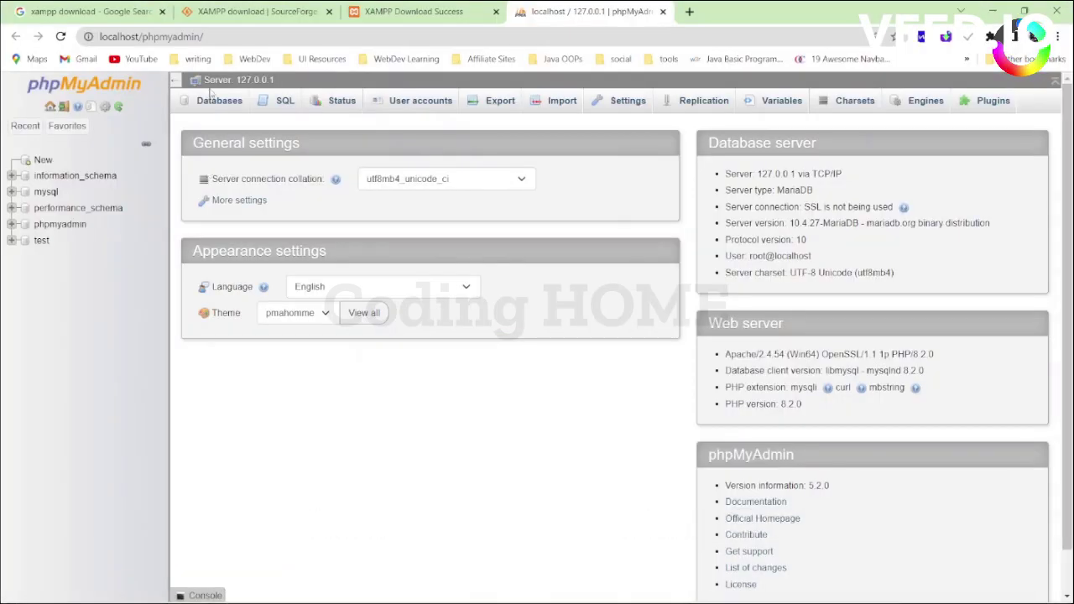
left_click(44, 160)
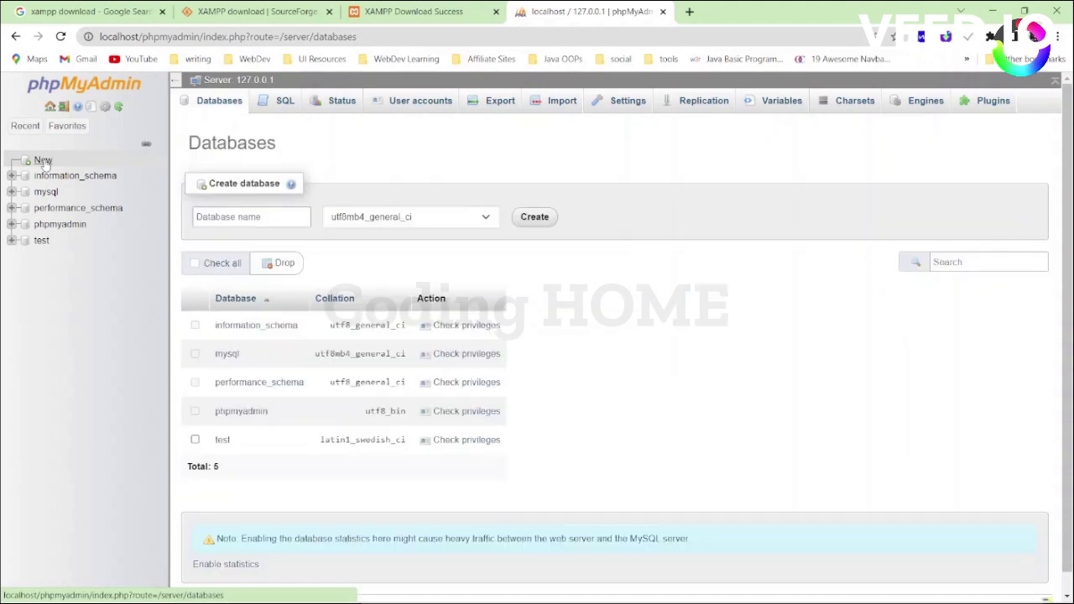
left_click(268, 217)
left_click(269, 217)
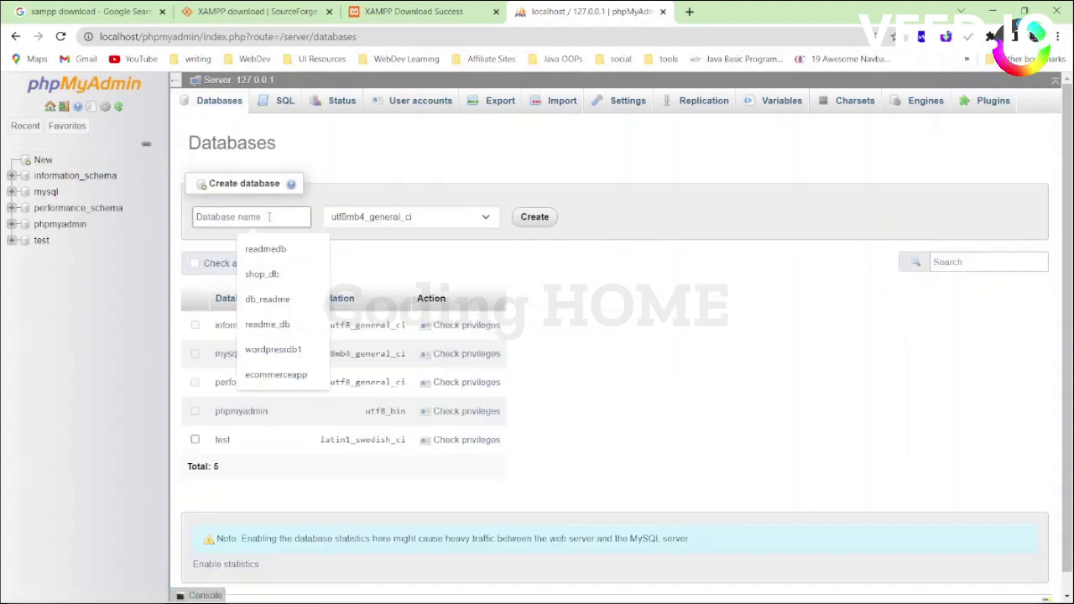
left_click(266, 248)
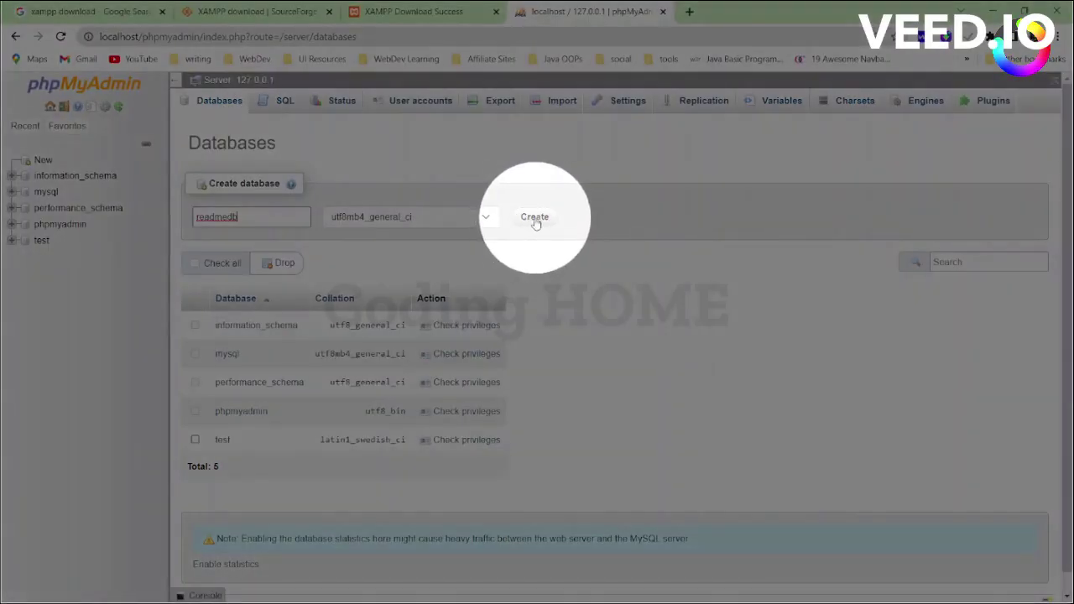
left_click(536, 223)
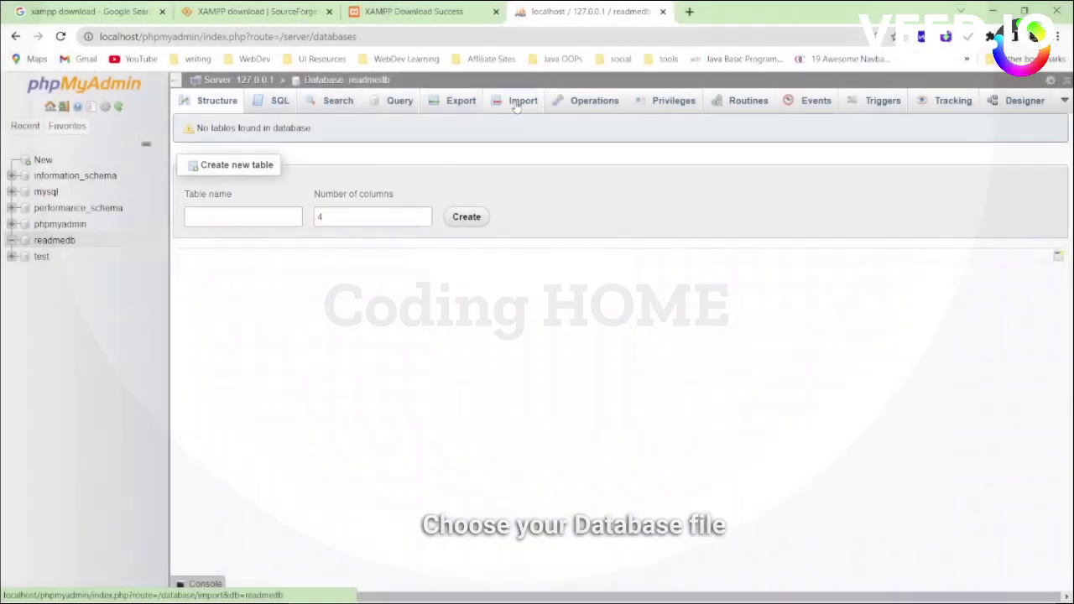
- For importing into the readmedb database, choose the readmedb SQL file from C:\xampp\htdocs\projects\readme\database
left_click(517, 102)
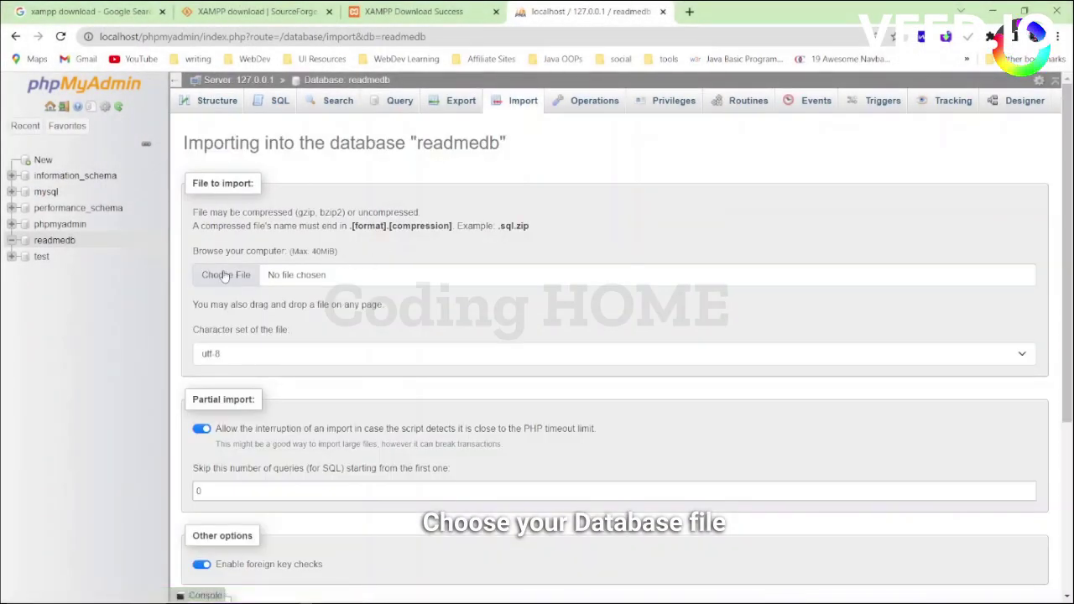
left_click(224, 276)
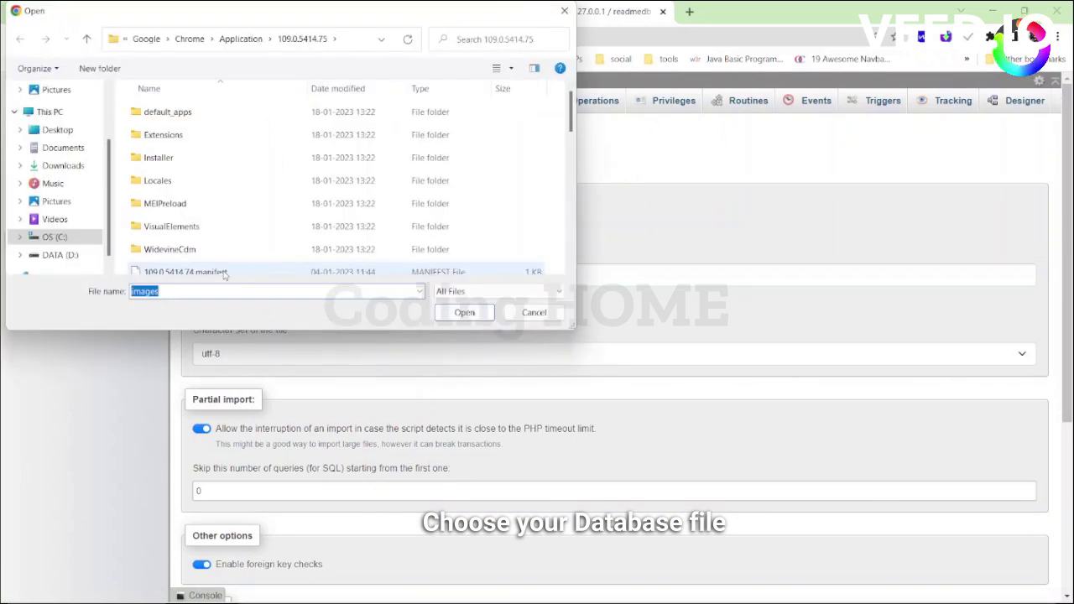
left_click(52, 237)
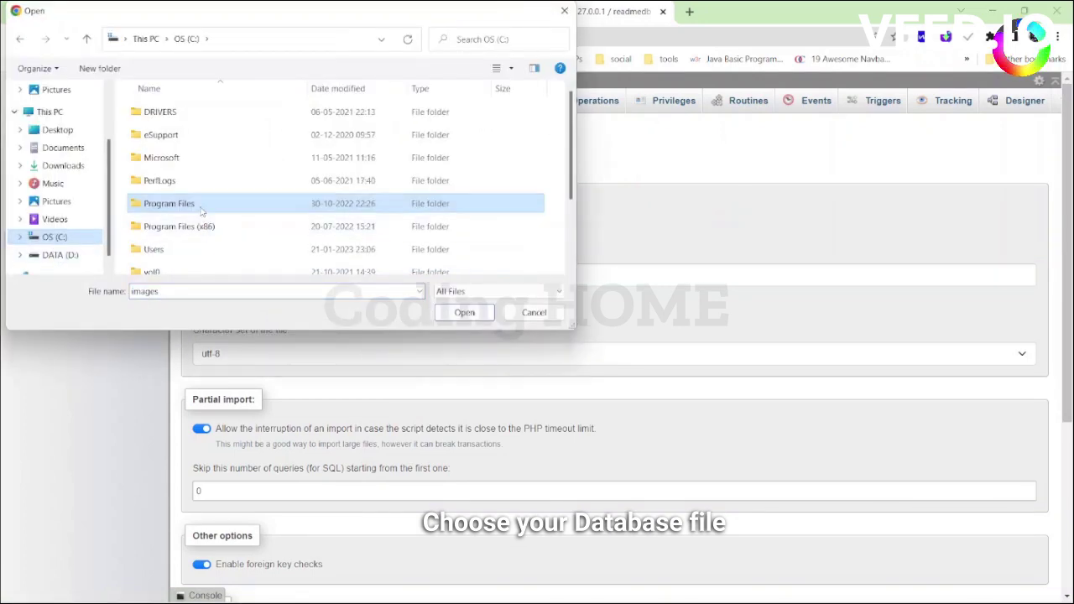
scroll(193, 214, "down", 2)
double_click(165, 243)
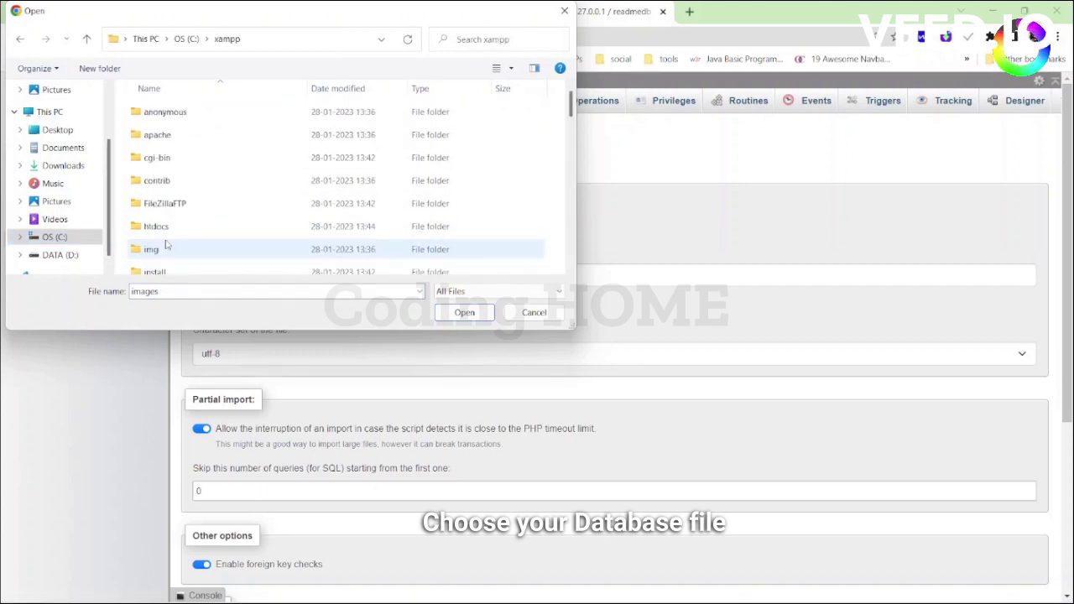
double_click(157, 226)
double_click(159, 158)
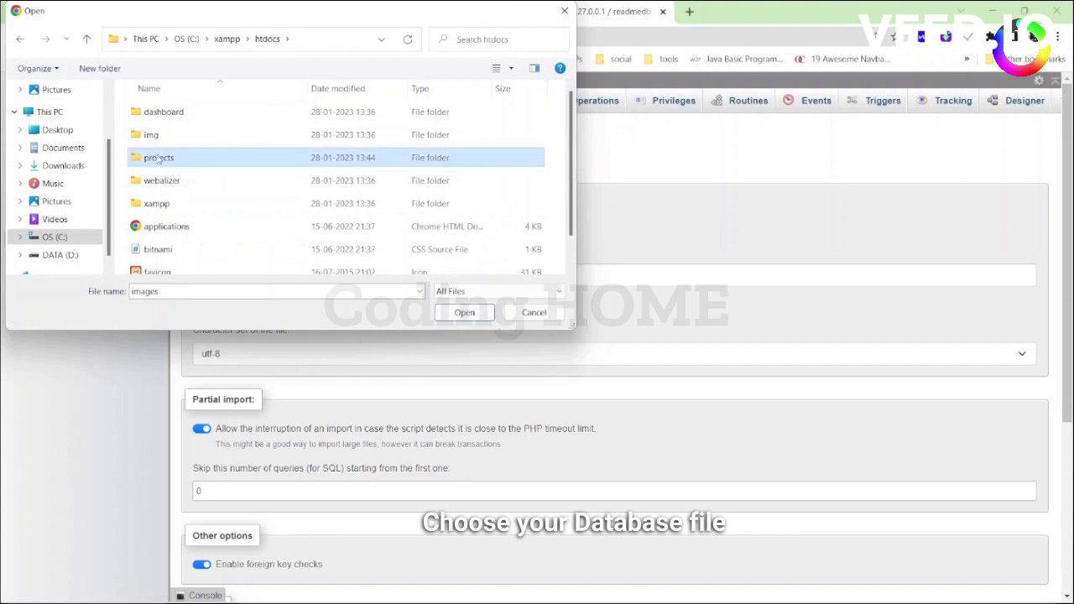
double_click(155, 112)
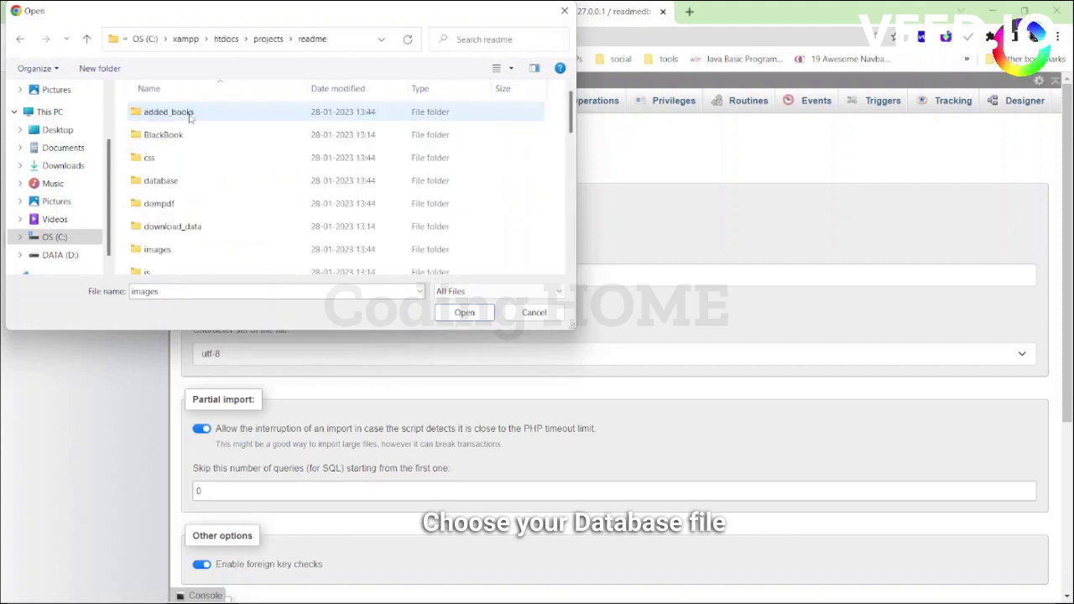
double_click(161, 180)
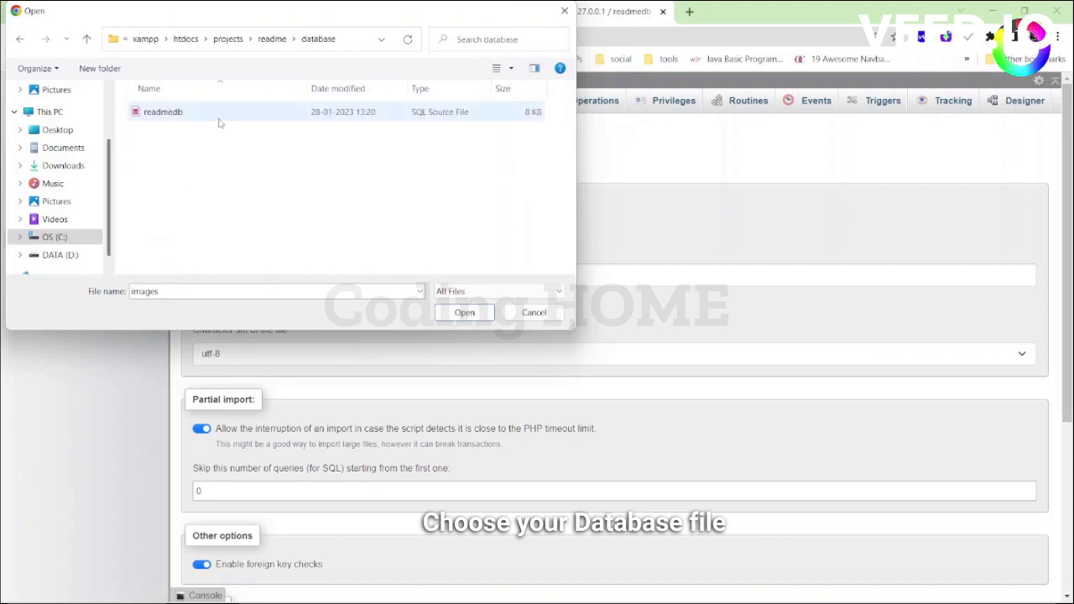
left_click(178, 114)
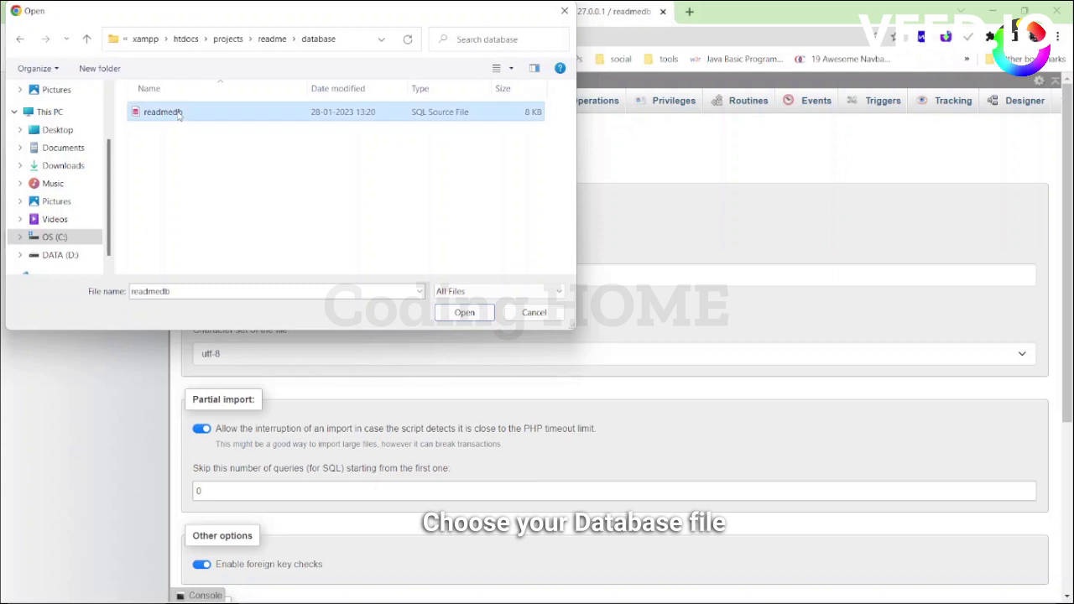
left_click(460, 312)
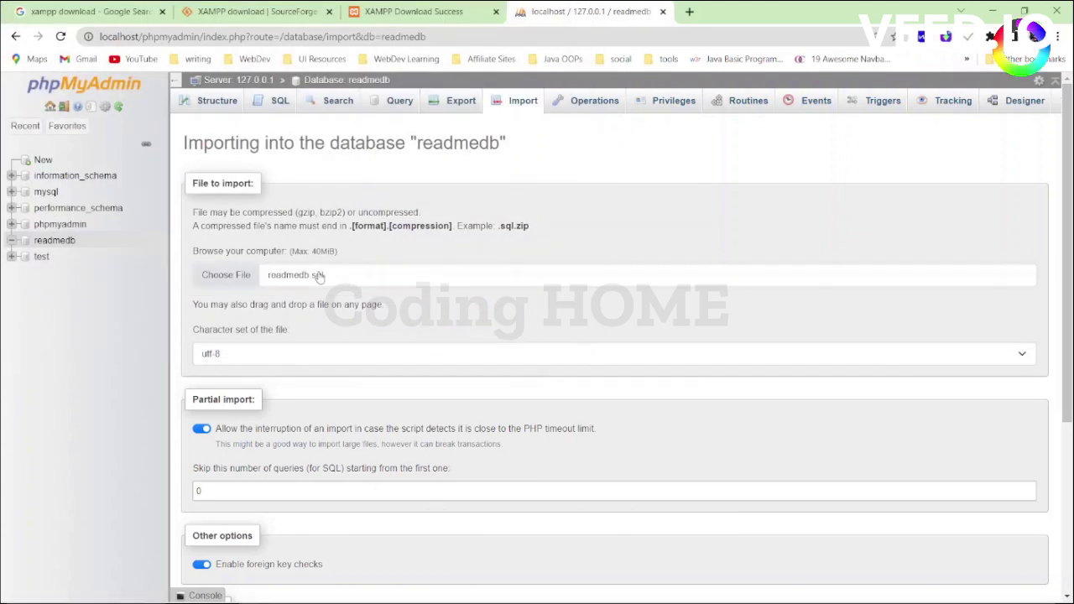
- Run the import of the SQL file with the default options and open the readmedb database's table list
scroll(320, 277, "down", 3)
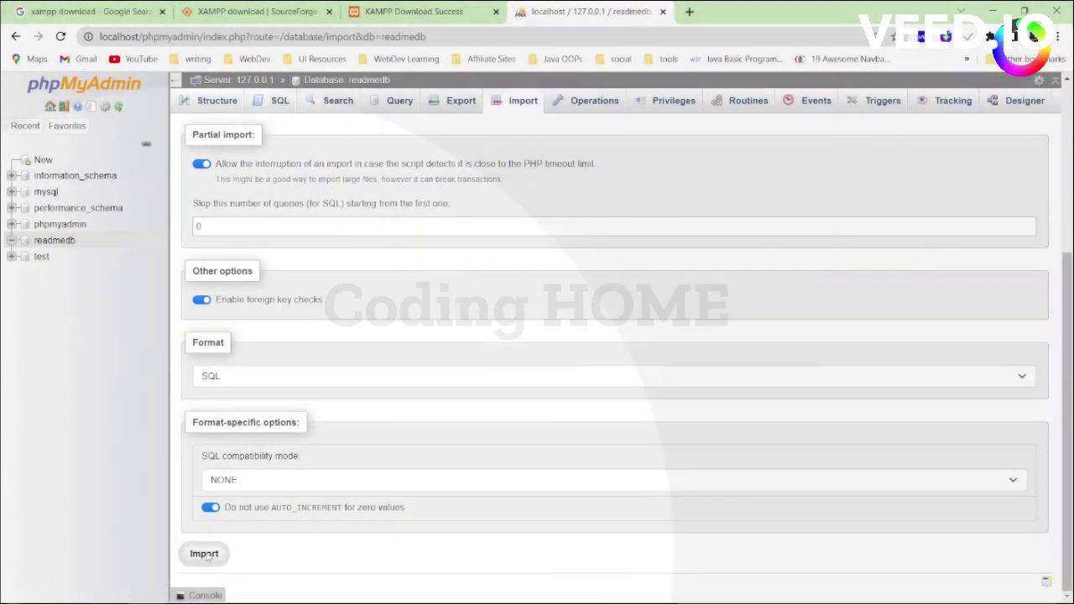
left_click(204, 554)
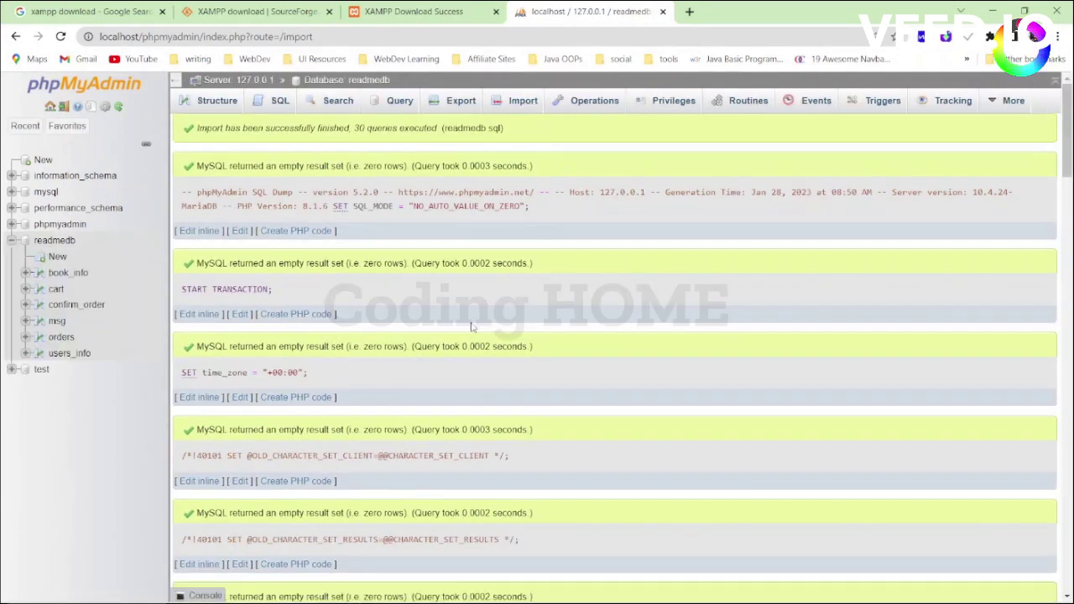
left_click(54, 241)
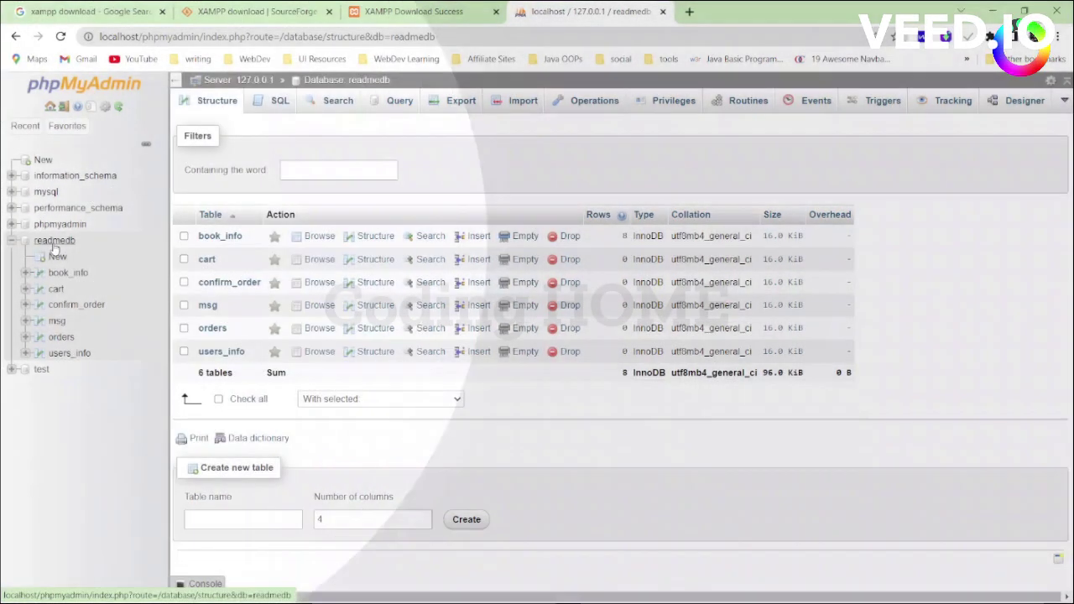
left_click(54, 241)
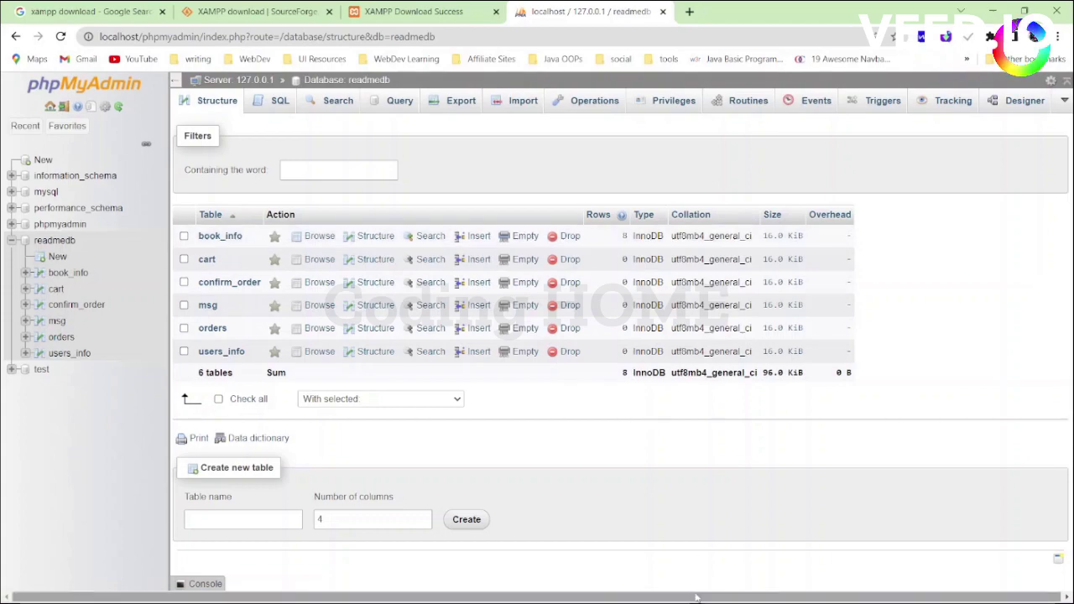
- Open localhost/projects/readme in a new browser tab and look through the book listings on the home page
left_click(690, 13)
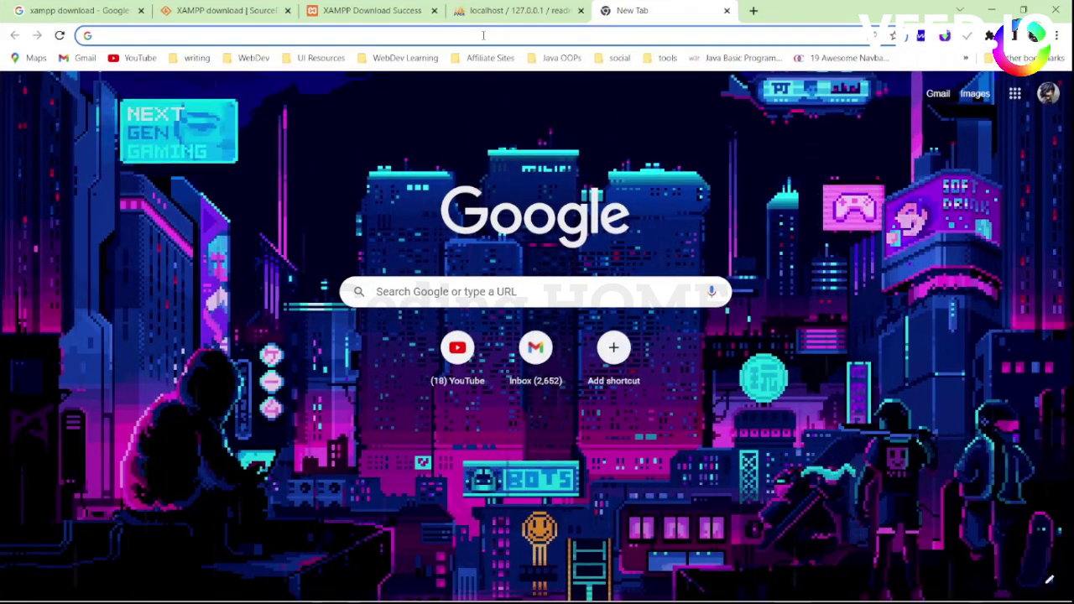
type("lo")
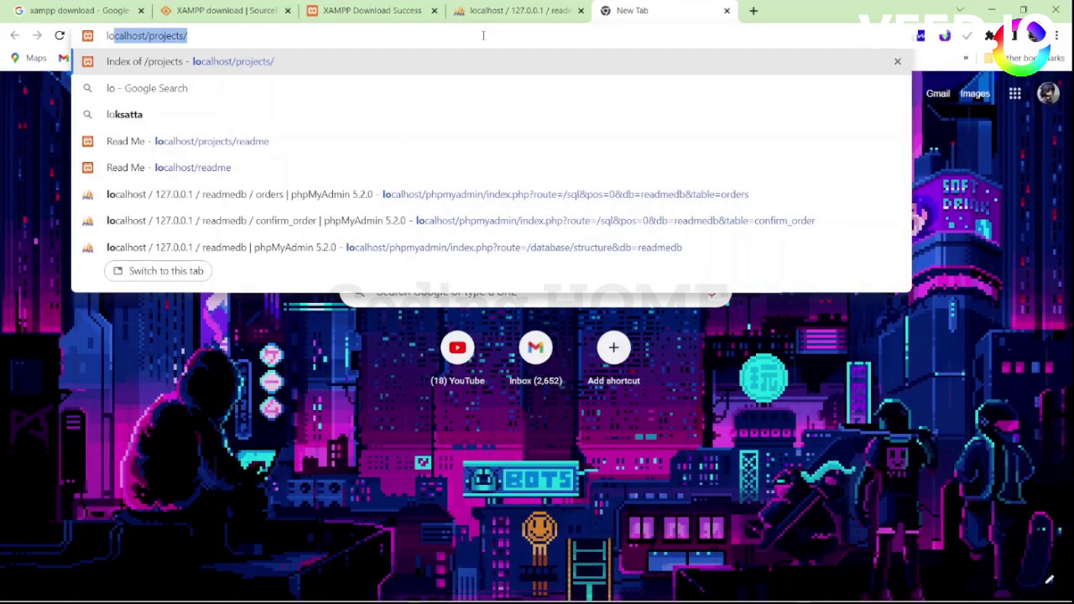
key("Right")
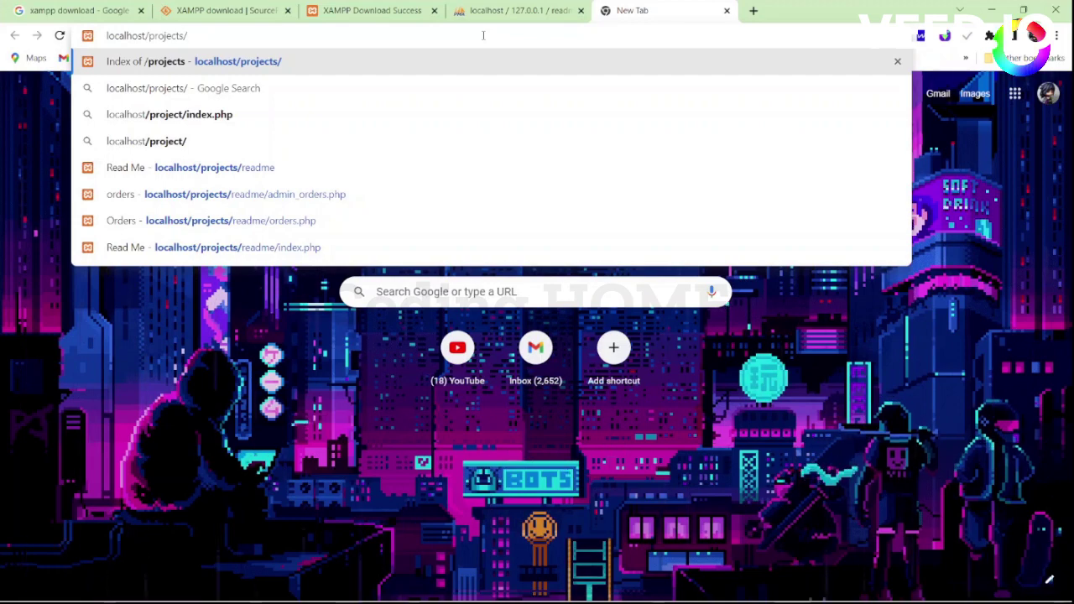
type("readme")
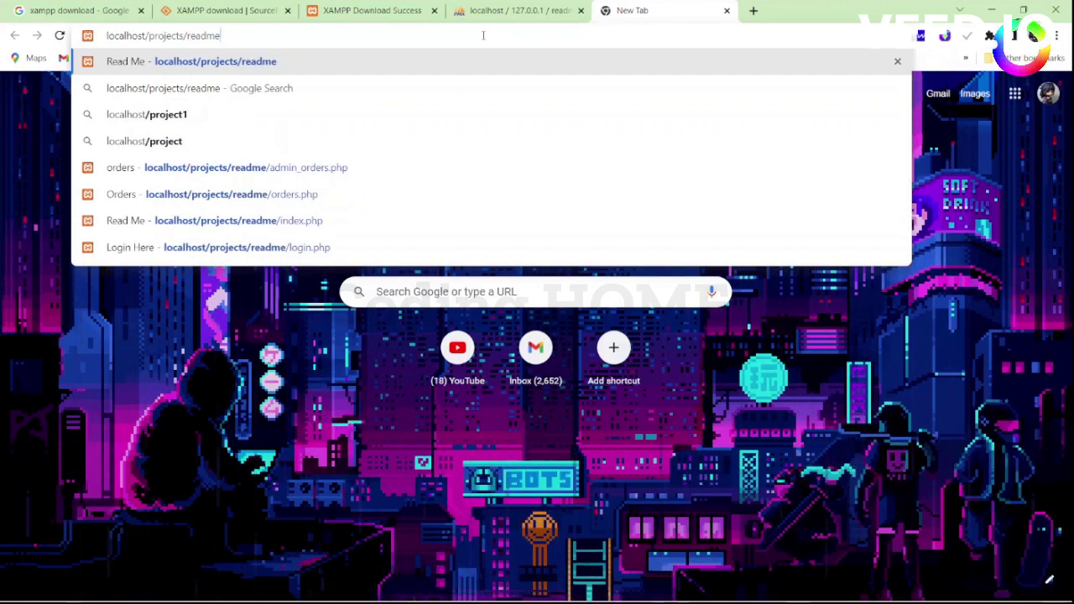
key("Return")
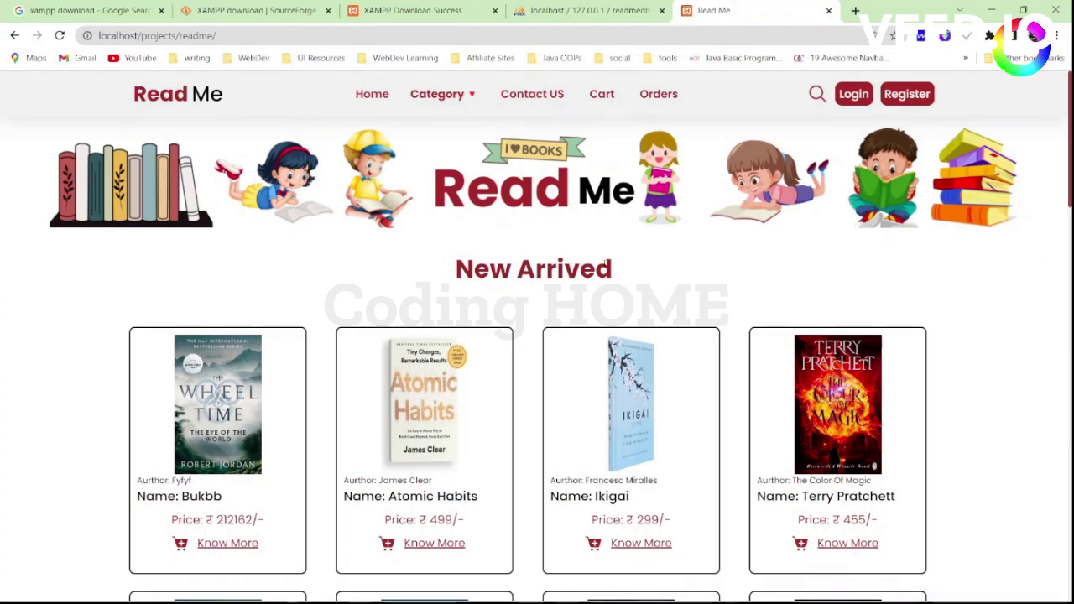
scroll(607, 267, "down", 15)
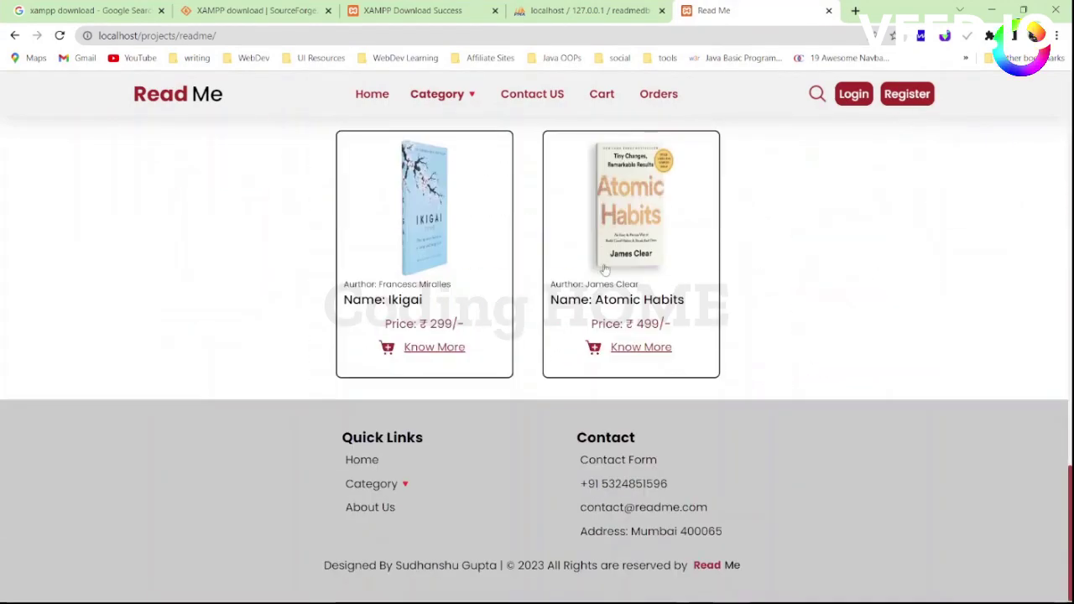
scroll(605, 267, "up", 15)
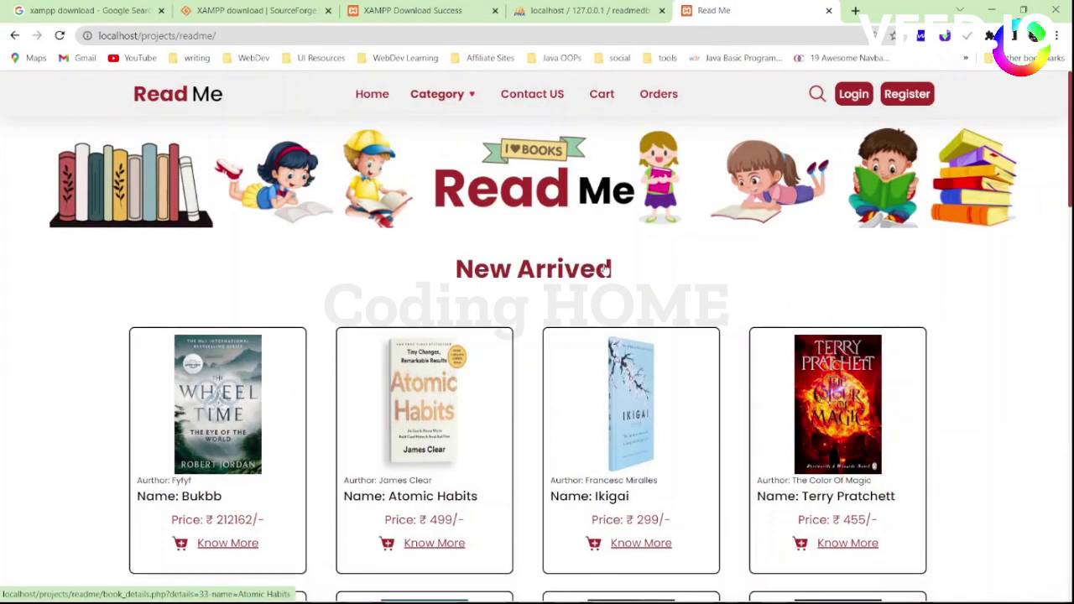
scroll(606, 267, "down", 1)
scroll(606, 266, "up", 1)
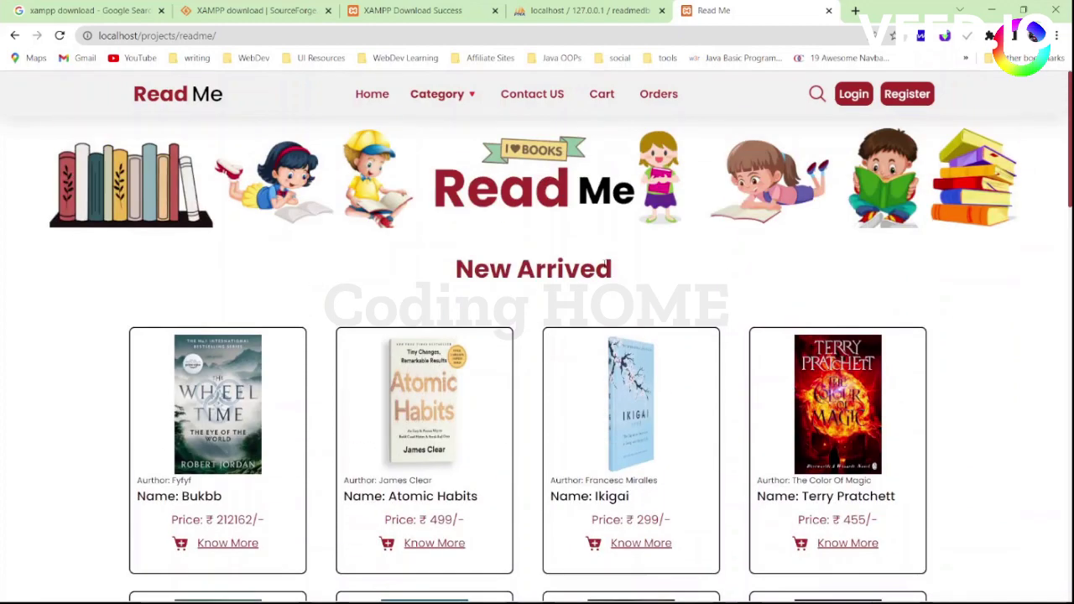
scroll(606, 267, "down", 15)
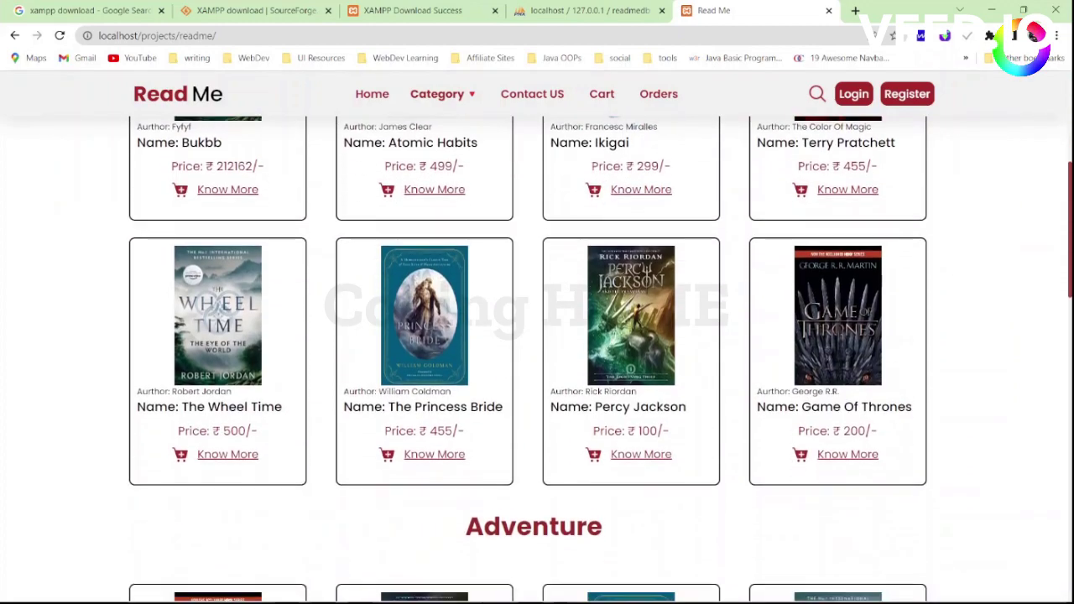